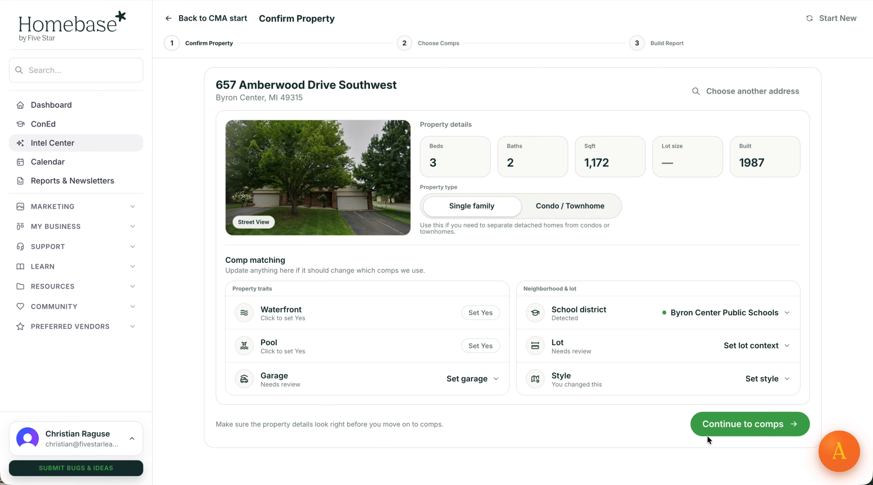
Select the $235,000, $280,000 and $290,000 sales as comps and continue to Build Report.
click(739, 430)
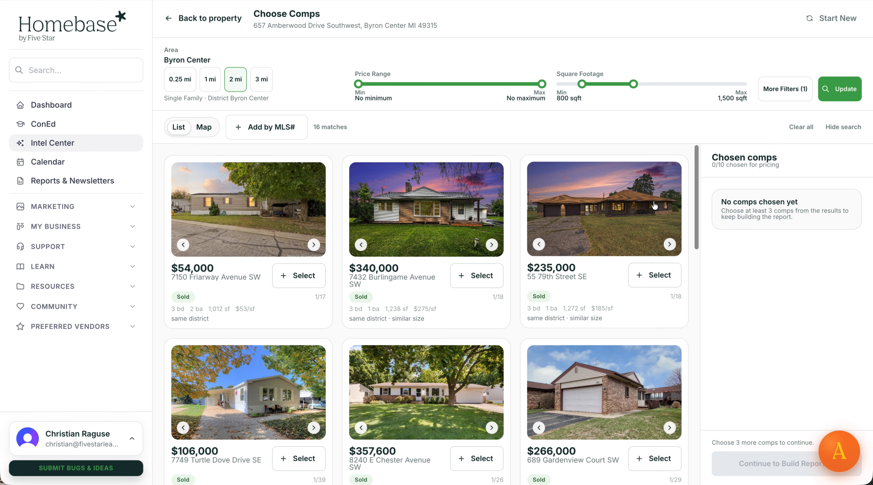
scroll(655, 206, down, 3)
scroll(655, 204, down, 4)
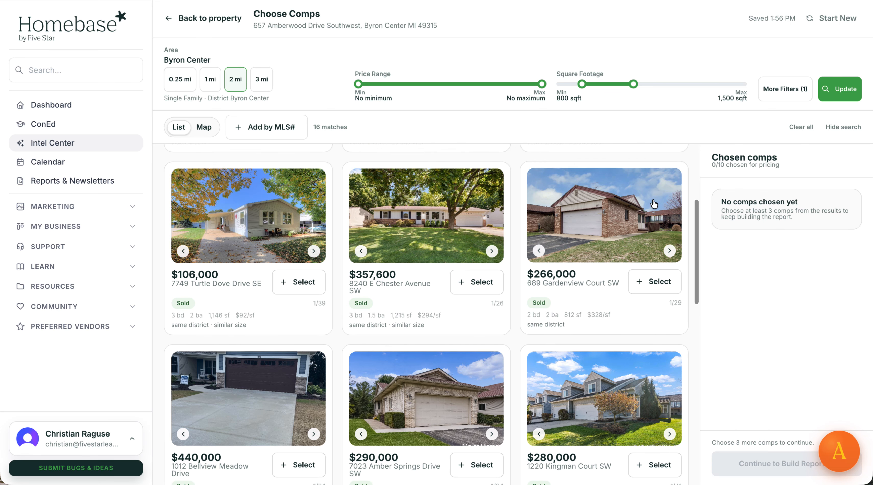
scroll(655, 204, up, 5)
scroll(654, 204, up, 1)
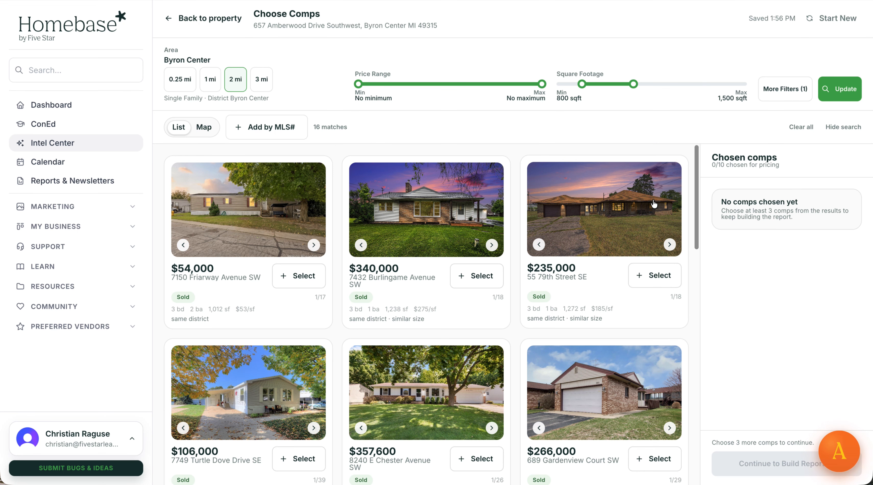
click(655, 275)
scroll(525, 251, down, 9)
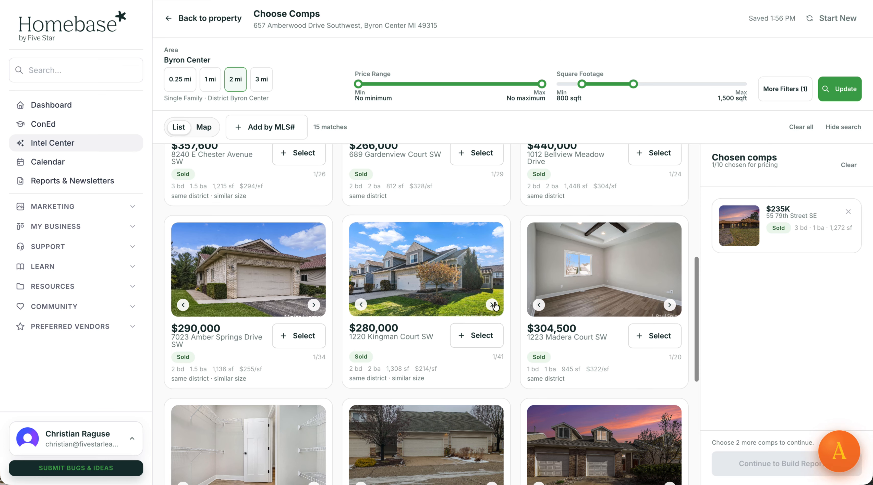
click(477, 340)
scroll(383, 261, down, 2)
click(298, 280)
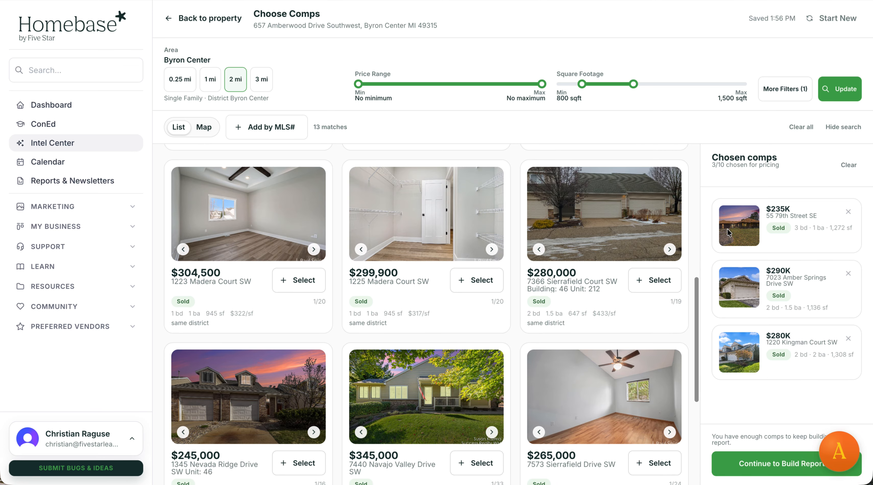
click(761, 469)
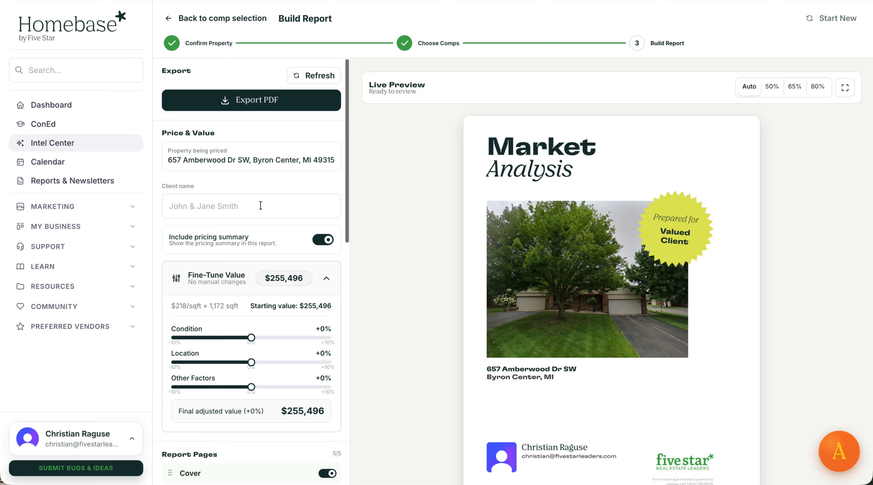
scroll(468, 233, down, 1)
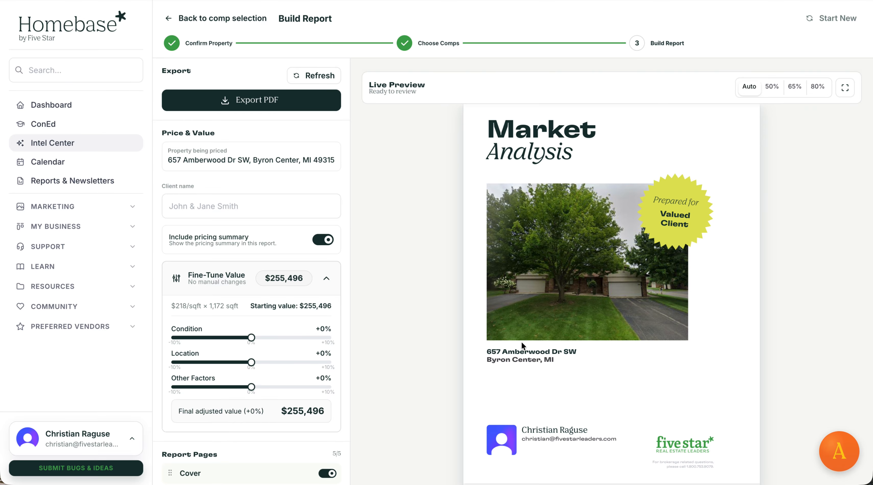
drag(486, 352, 577, 360)
click(624, 361)
scroll(624, 361, down, 10)
scroll(624, 360, down, 3)
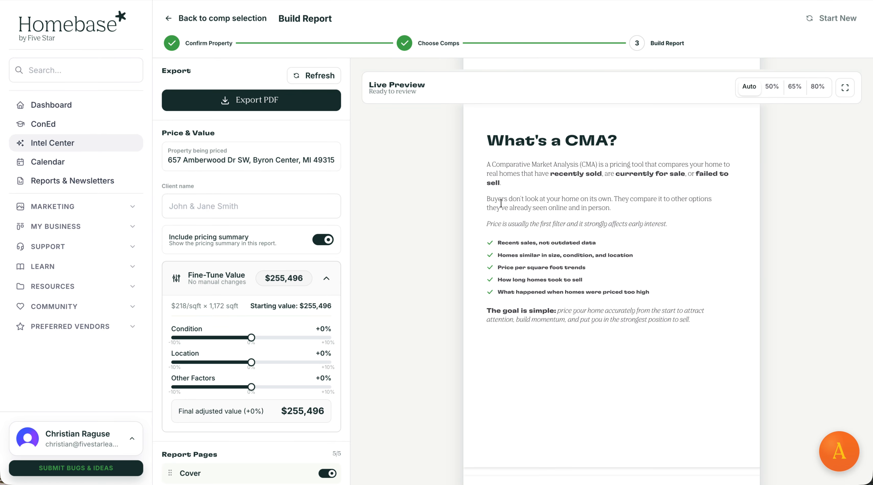
scroll(594, 225, down, 15)
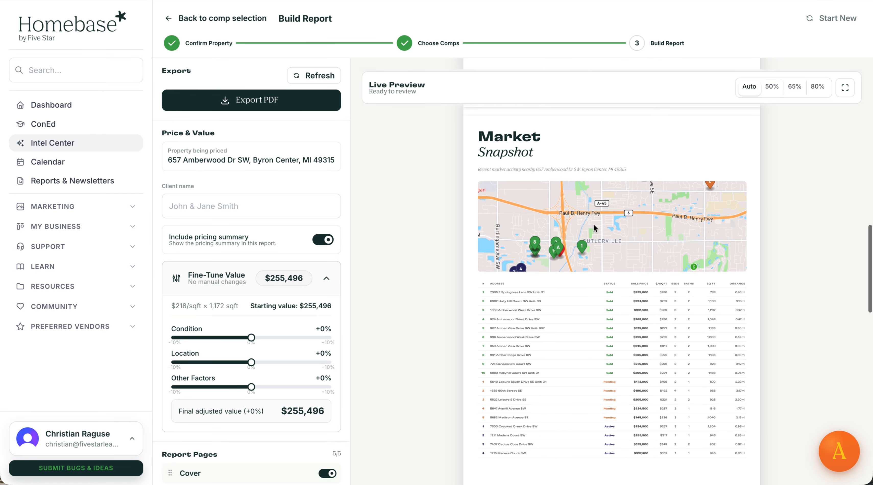
scroll(594, 225, down, 1)
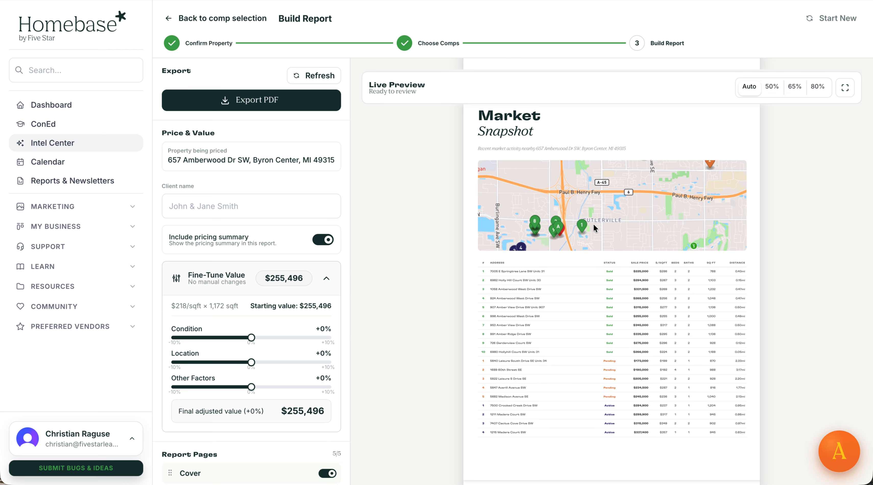
scroll(594, 226, down, 10)
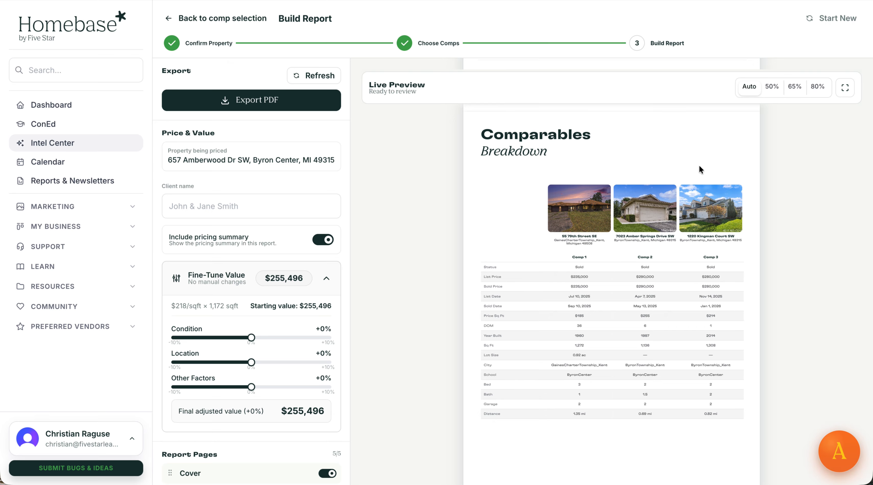
scroll(699, 164, down, 2)
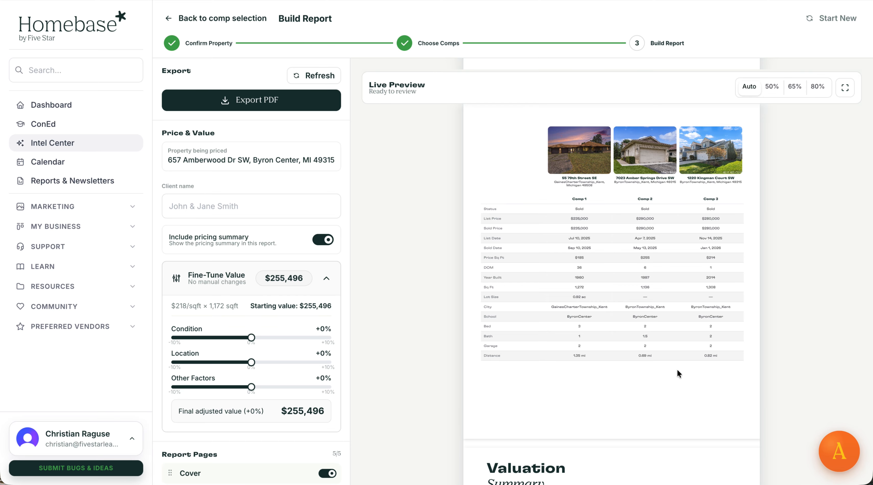
scroll(676, 369, down, 7)
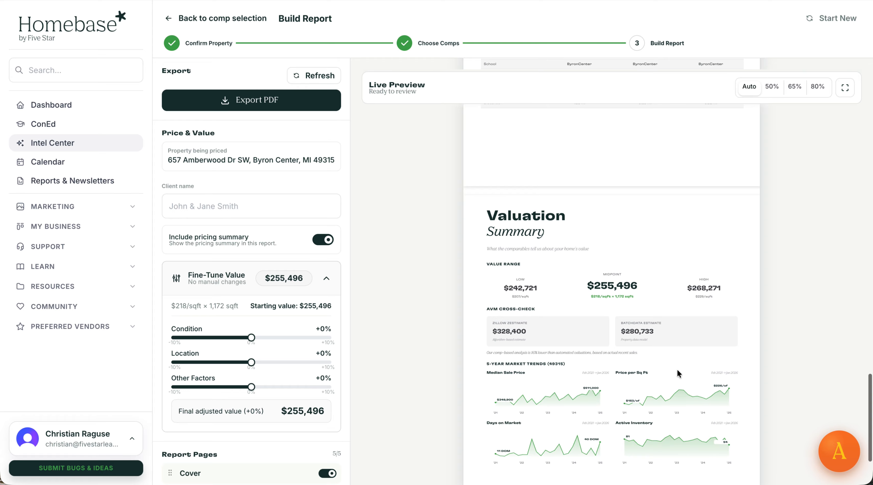
scroll(662, 301, down, 4)
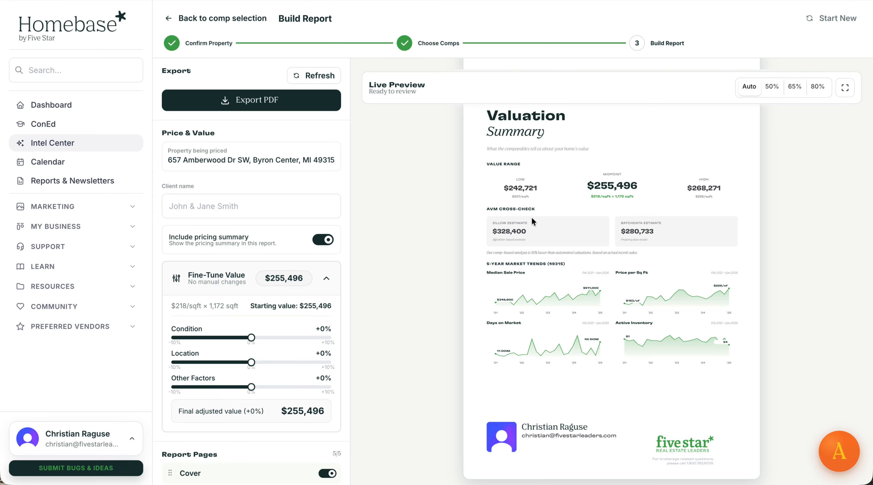
scroll(513, 277, up, 10)
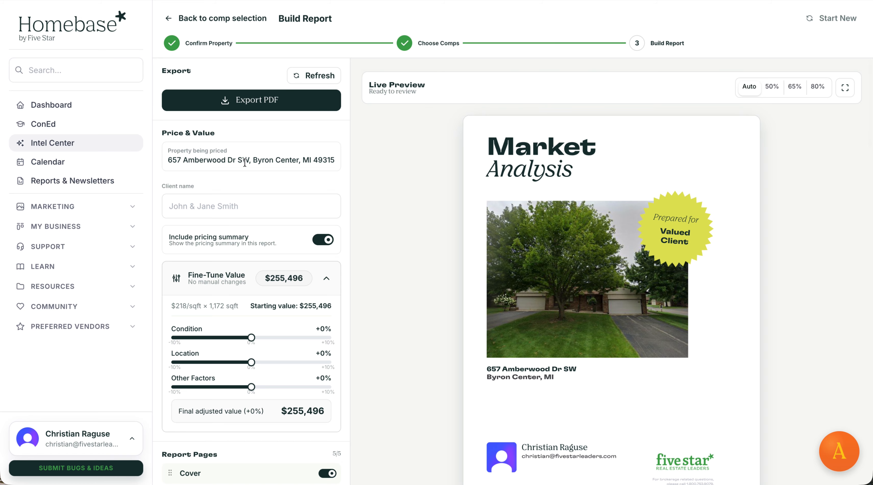
scroll(244, 164, down, 3)
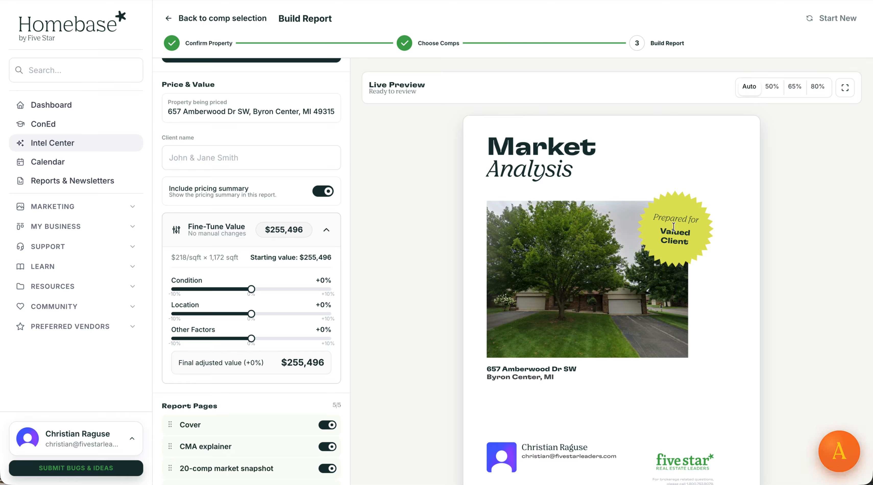
Enter the clients' names in the Client name field, replacing Valued Client on the cover badge.
click(247, 158)
text(John and Jane Smith)
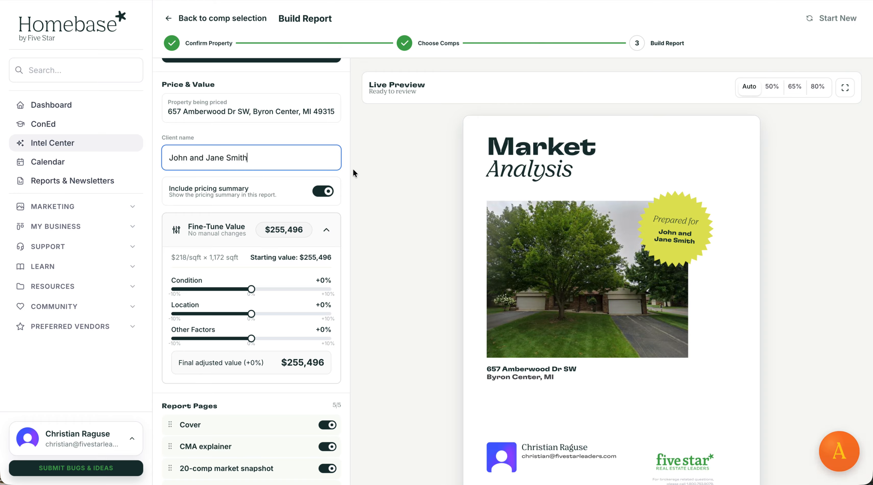
scroll(274, 169, down, 2)
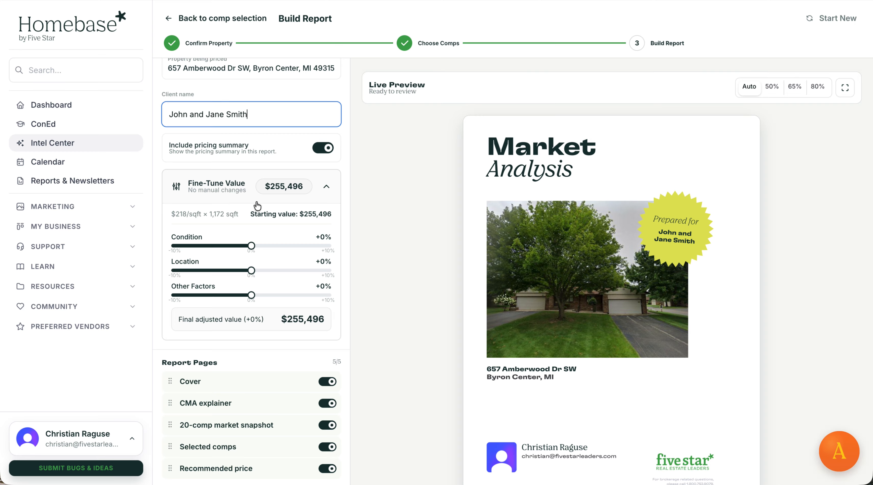
scroll(255, 202, down, 5)
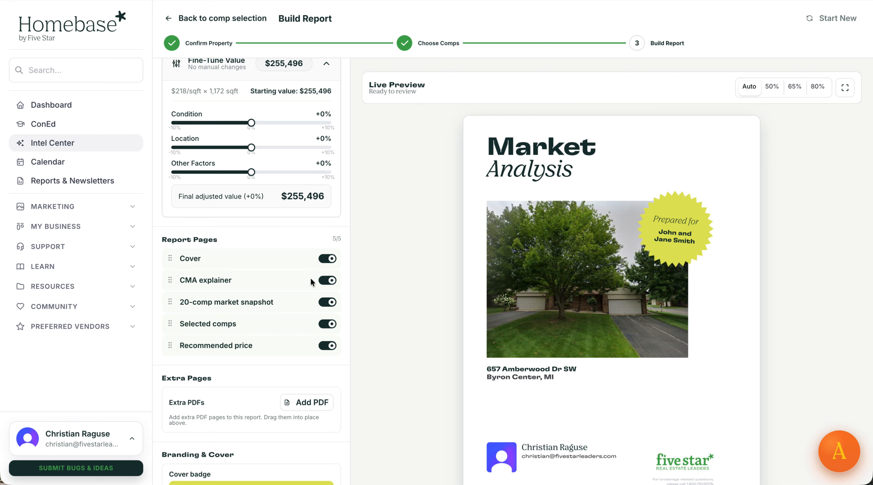
click(328, 281)
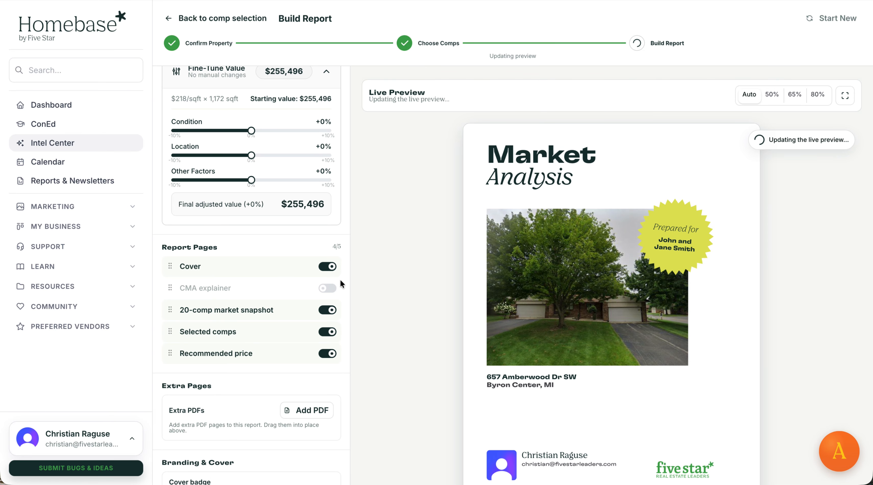
scroll(356, 263, down, 3)
scroll(357, 260, down, 5)
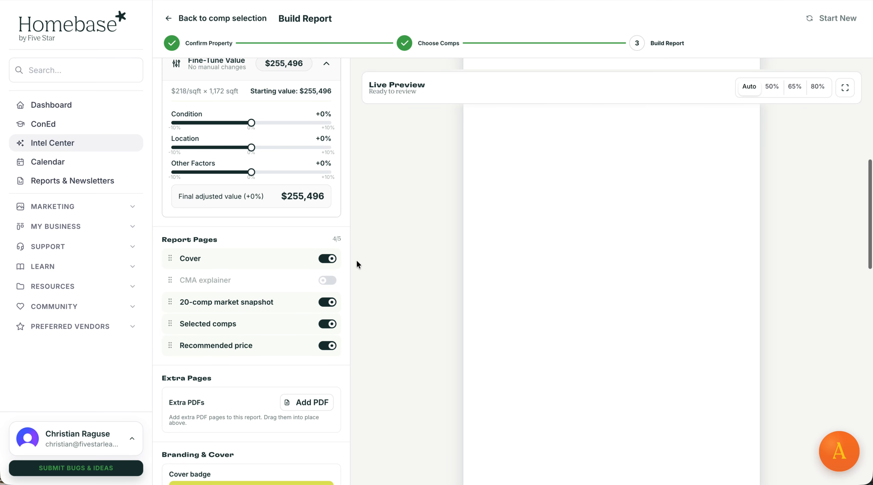
scroll(357, 260, up, 3)
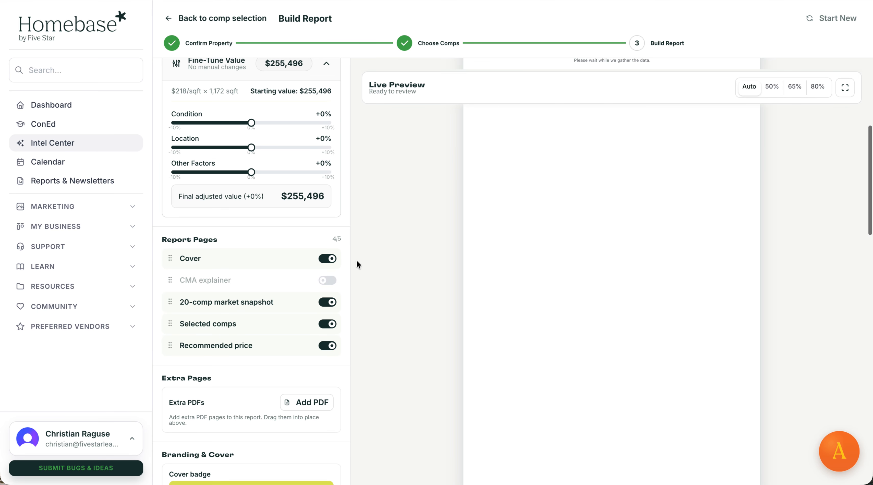
scroll(356, 260, down, 3)
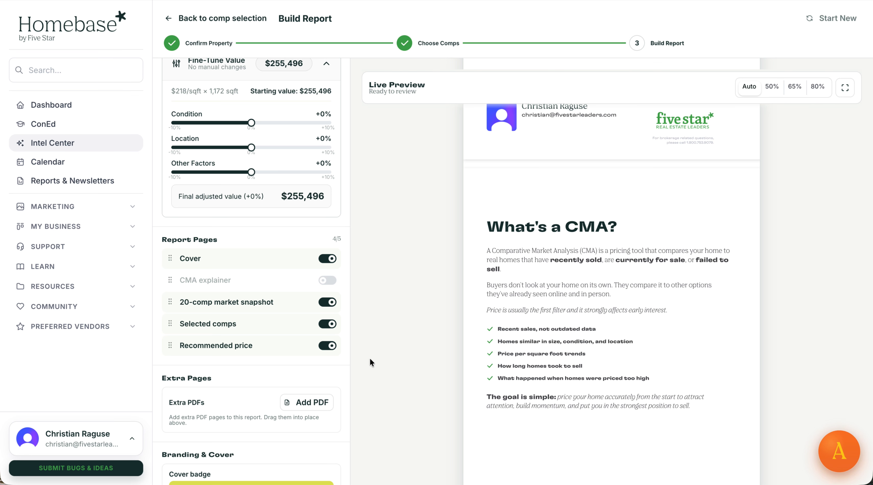
scroll(251, 358, down, 5)
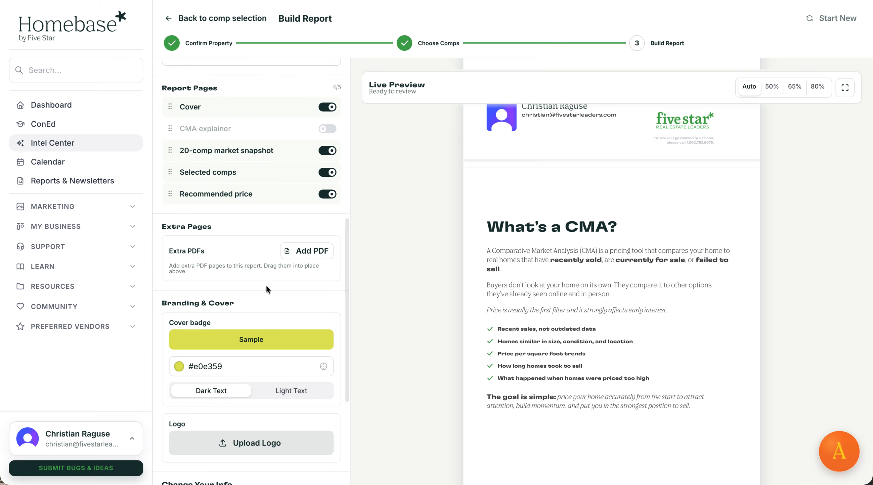
scroll(267, 289, down, 2)
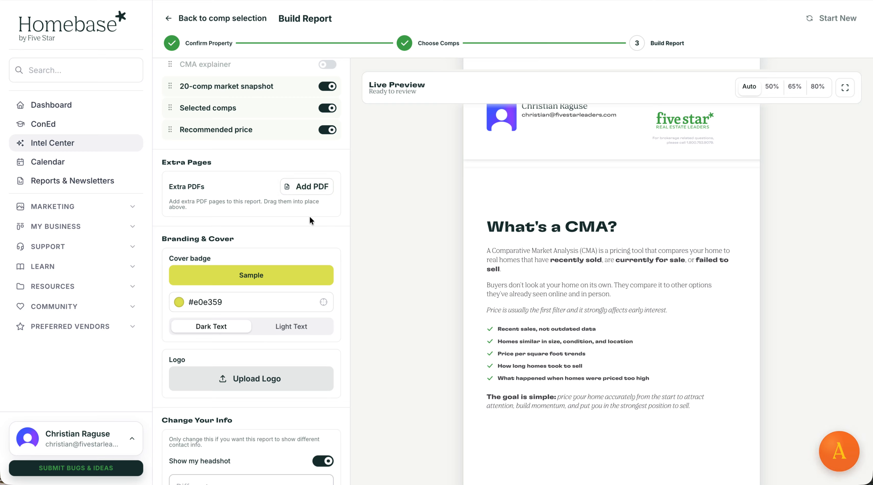
scroll(395, 258, down, 4)
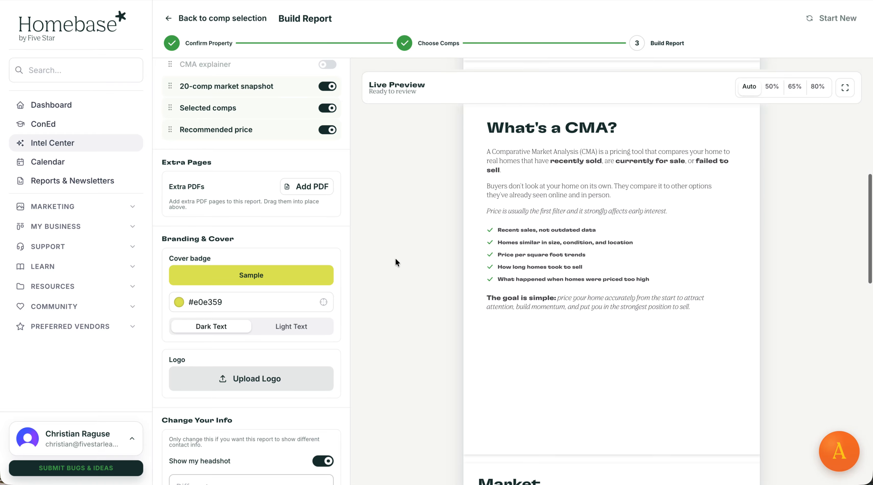
scroll(288, 207, down, 4)
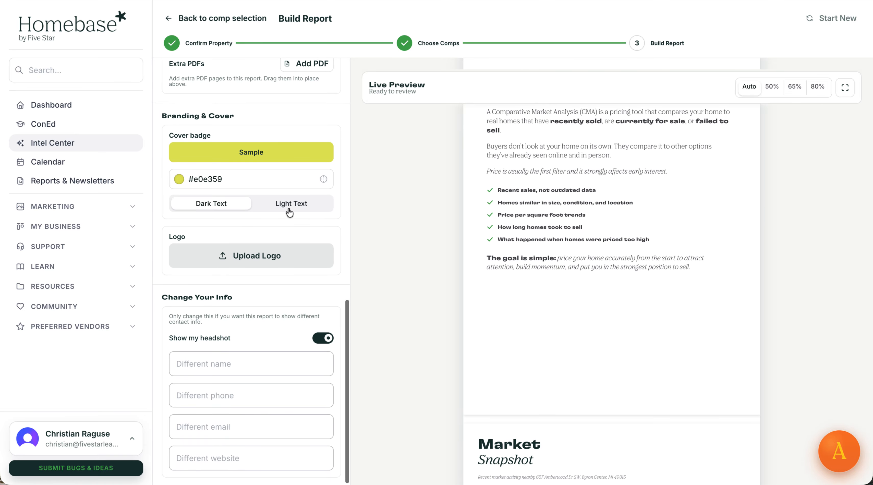
scroll(509, 270, up, 12)
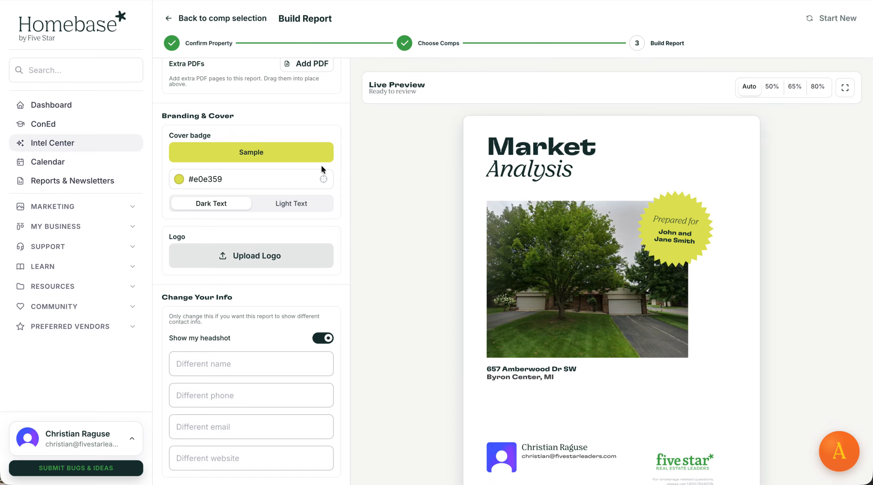
Keep the yellow cover badge and fill in the agent's full name as a different contact name.
click(274, 181)
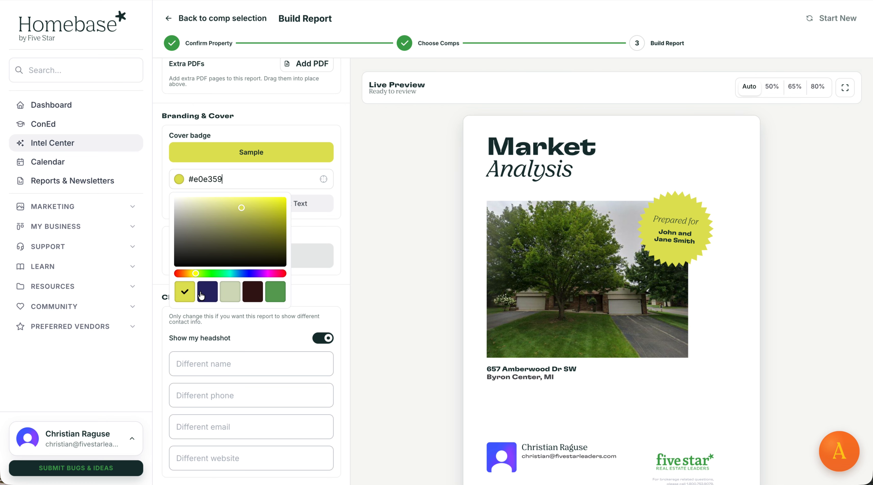
click(357, 251)
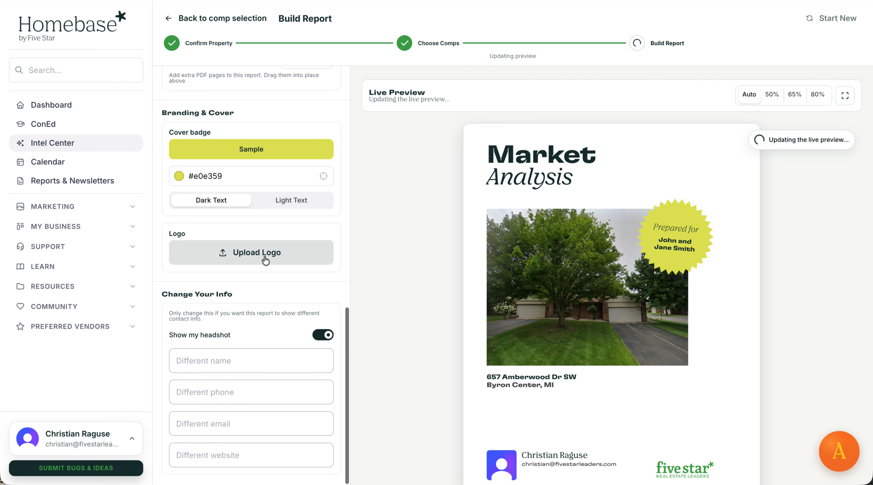
click(230, 369)
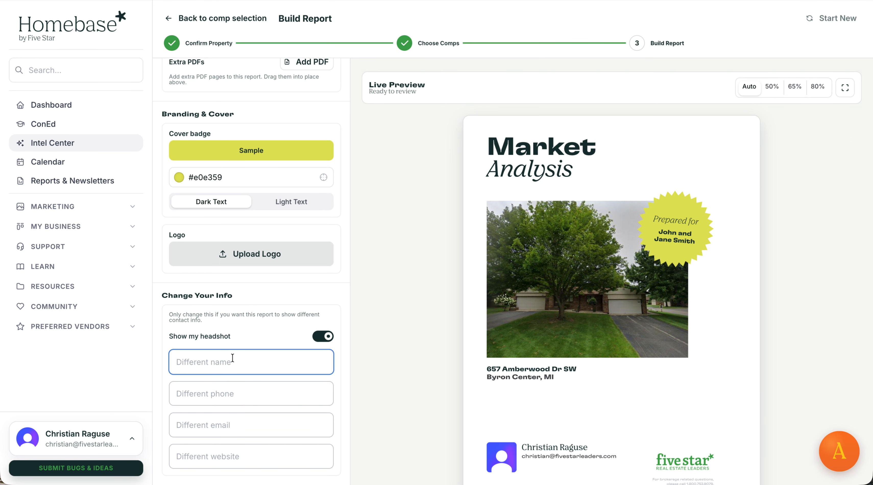
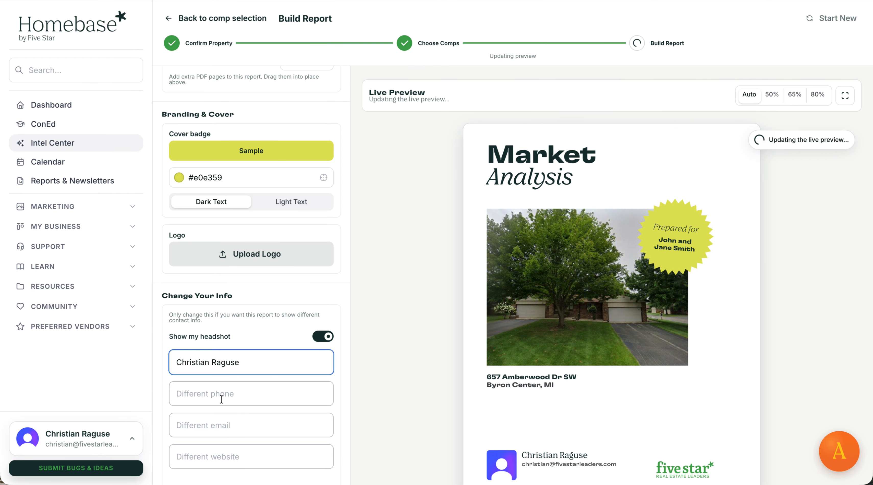
scroll(221, 399, down, 2)
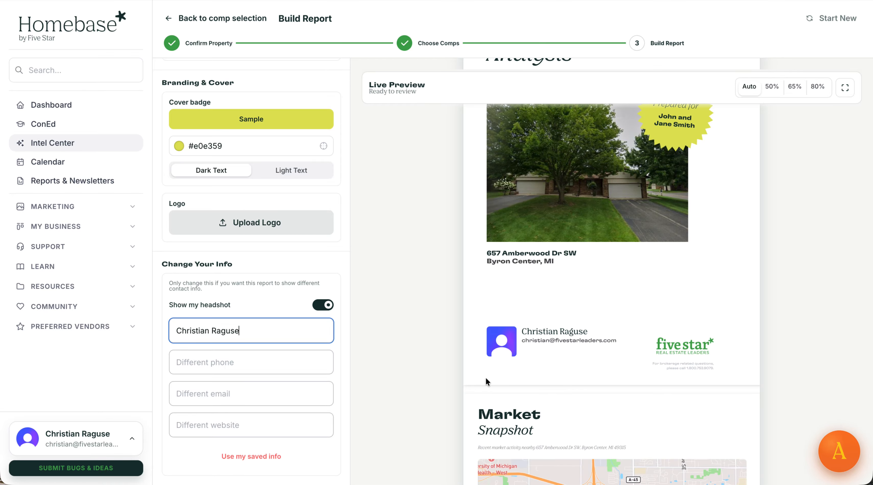
scroll(485, 370, down, 10)
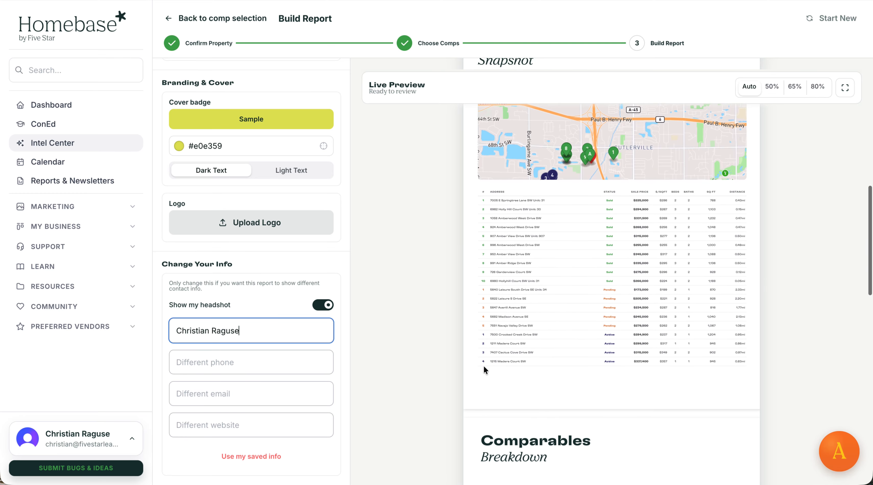
scroll(484, 369, down, 1)
scroll(305, 212, up, 15)
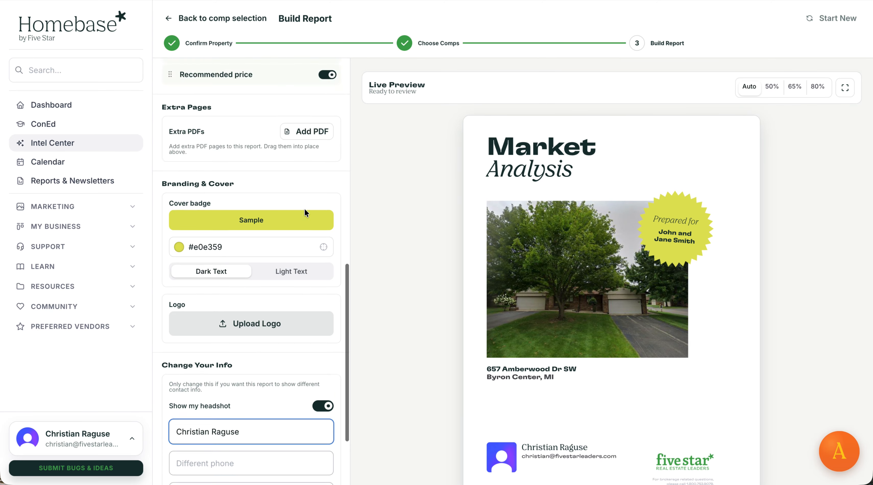
scroll(304, 212, down, 1)
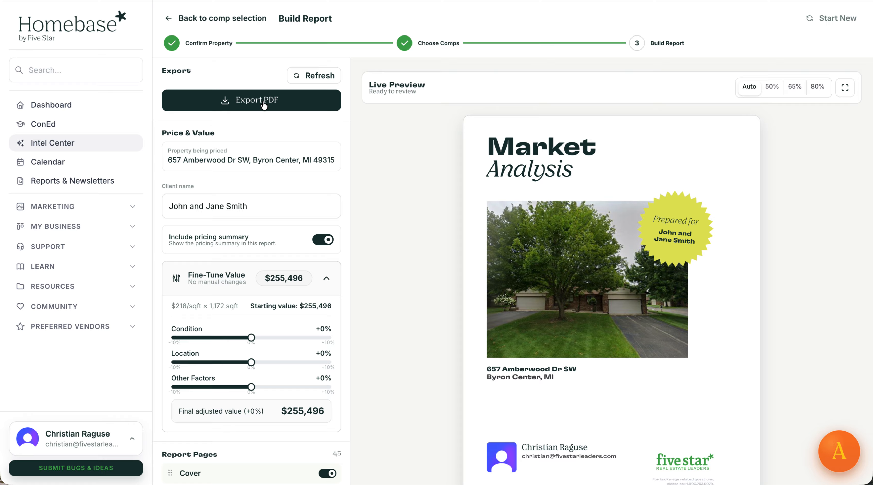
click(264, 105)
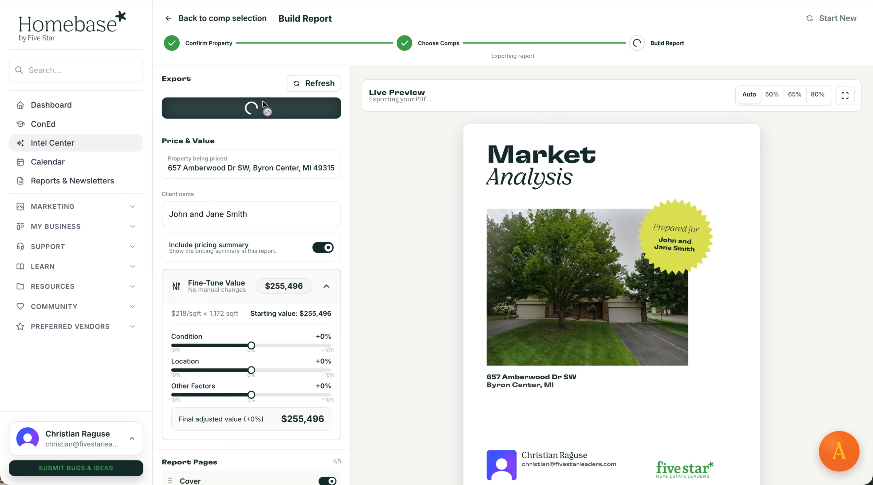